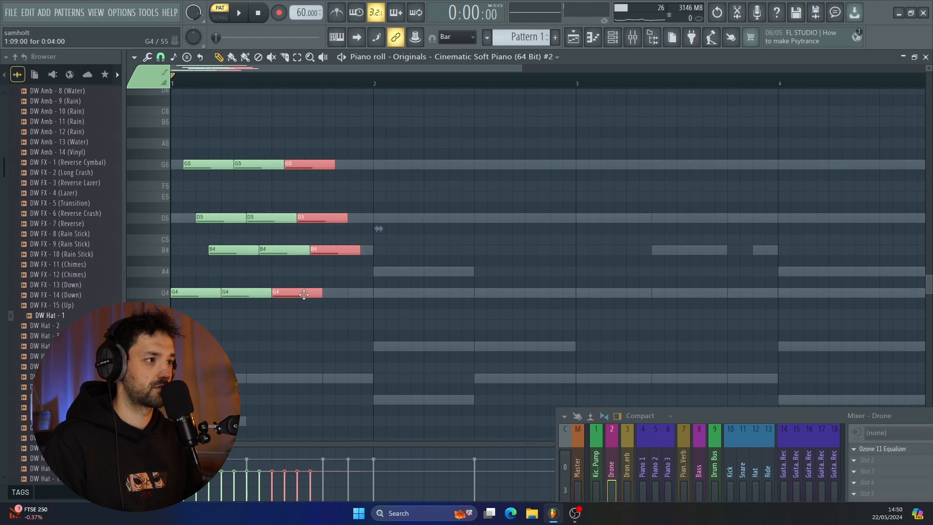
Duplicate the three repetitions of the G4, G5, D5 and B4 arpeggio directly behind themselves and play them.
key("ctrl+a")
left_click_drag(198, 293, 350, 288)
key("space")
scroll(301, 291, "down", 2)
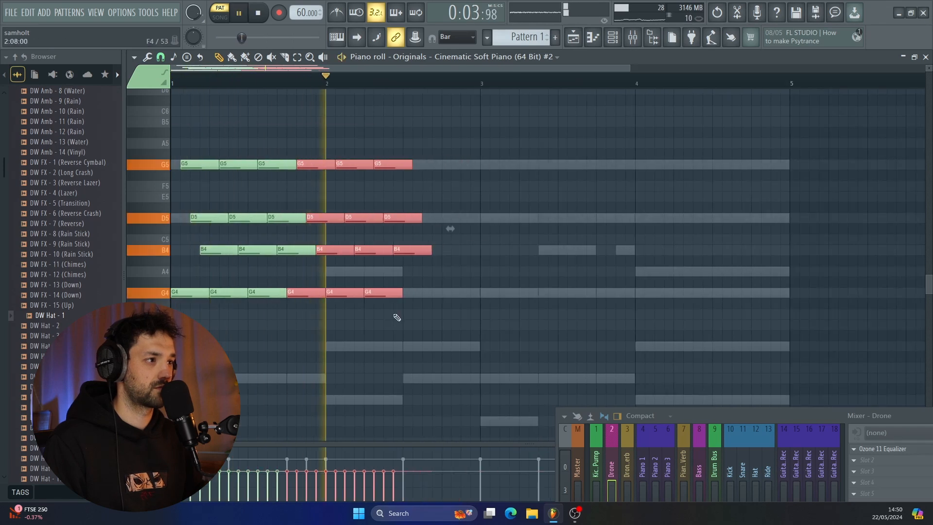
Keep duplicating the arpeggio until sixteen repetitions fill bars 1 to 4, and select all its notes.
key("space")
key("ctrl+a")
key("ctrl+b")
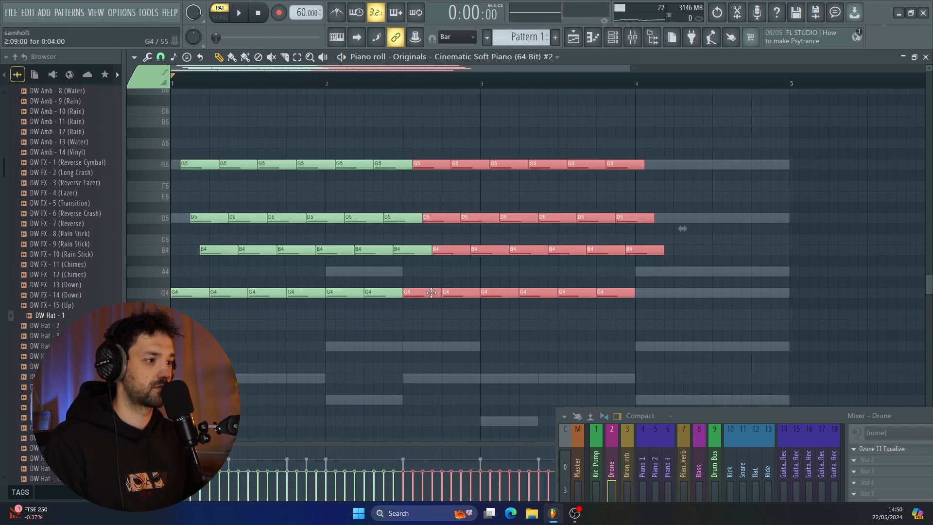
key("ctrl+b")
left_click_drag(870, 292, 855, 266)
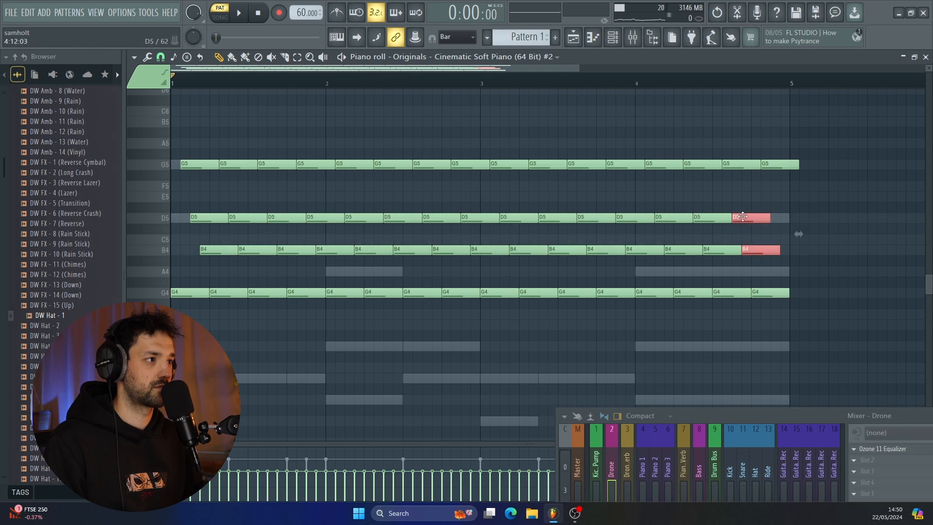
key("ctrl+a")
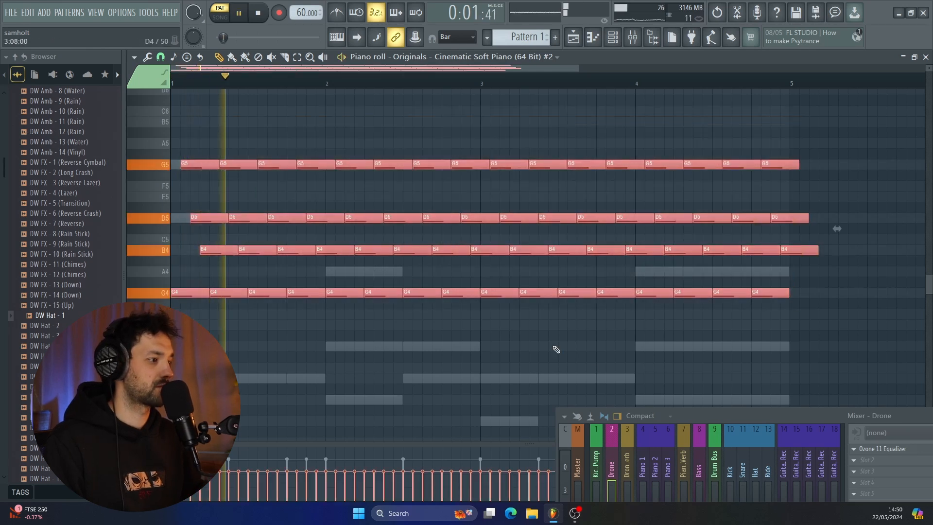
Scale the velocity of all arpeggio notes with the level multiplier and randomize their levels.
left_click_drag(849, 421, 650, 296)
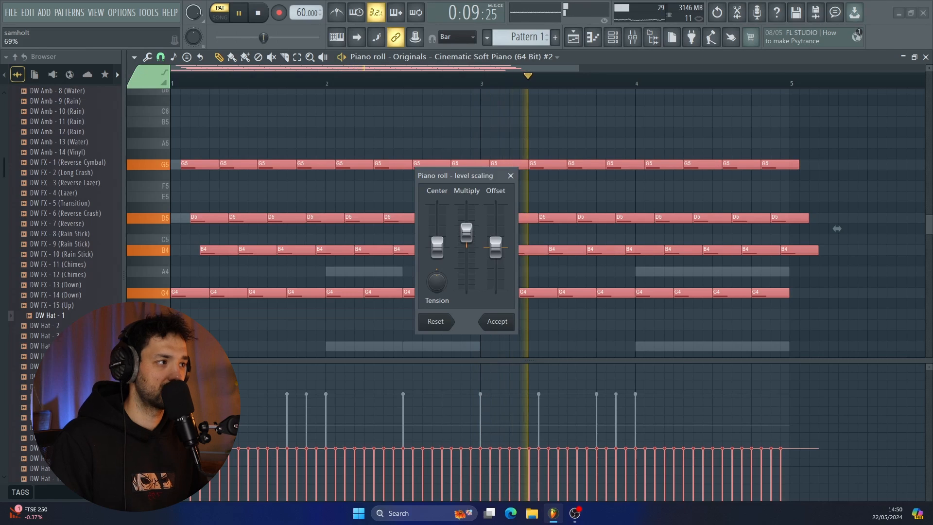
left_click_drag(467, 233, 466, 231)
left_click(497, 322)
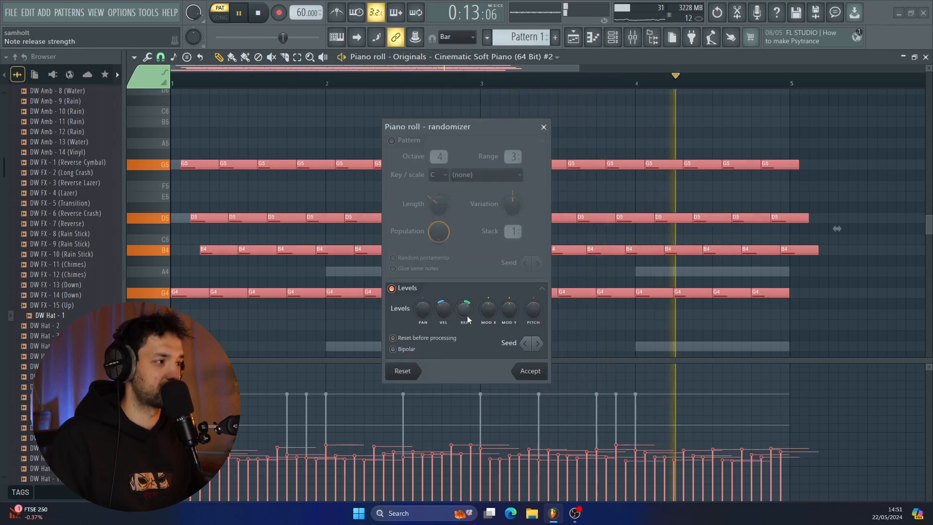
left_click(529, 370)
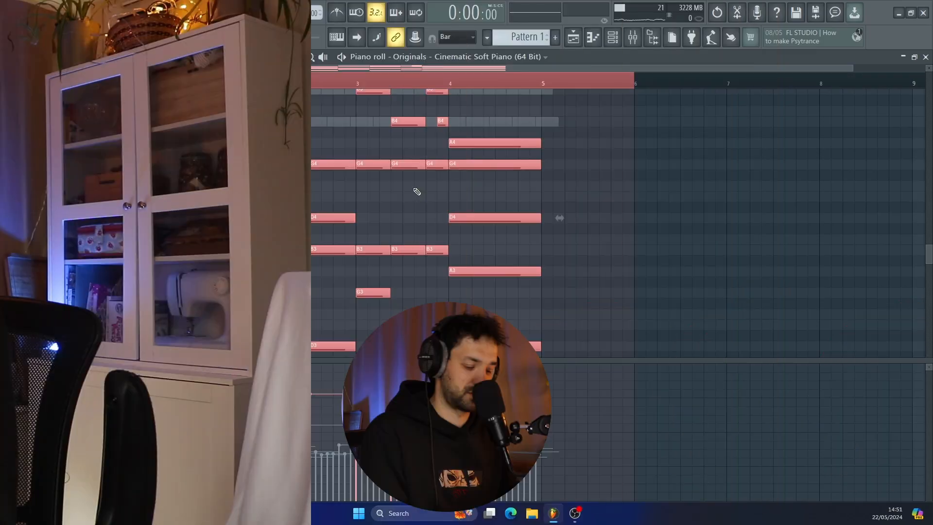
Randomize the levels of the first piano's chord notes and strum the chords by start time with note ends preserved.
key("alt+r")
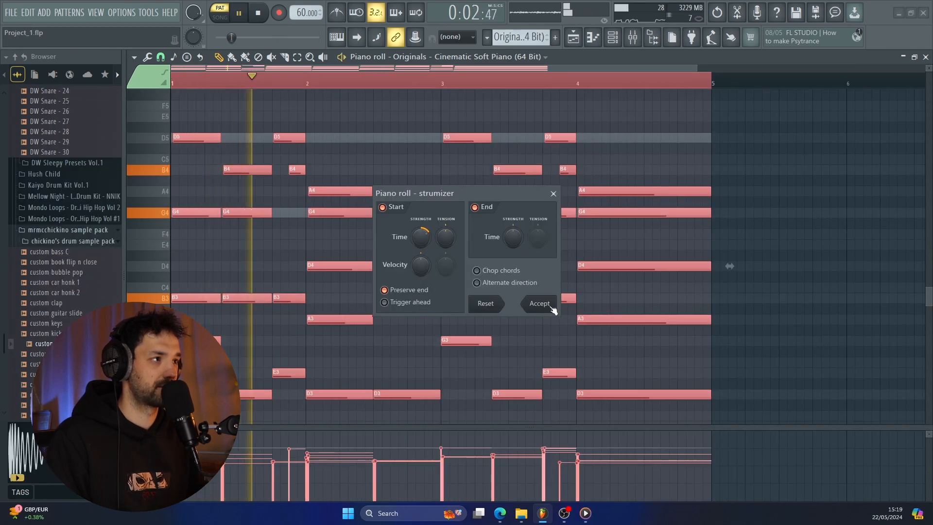
left_click(552, 307)
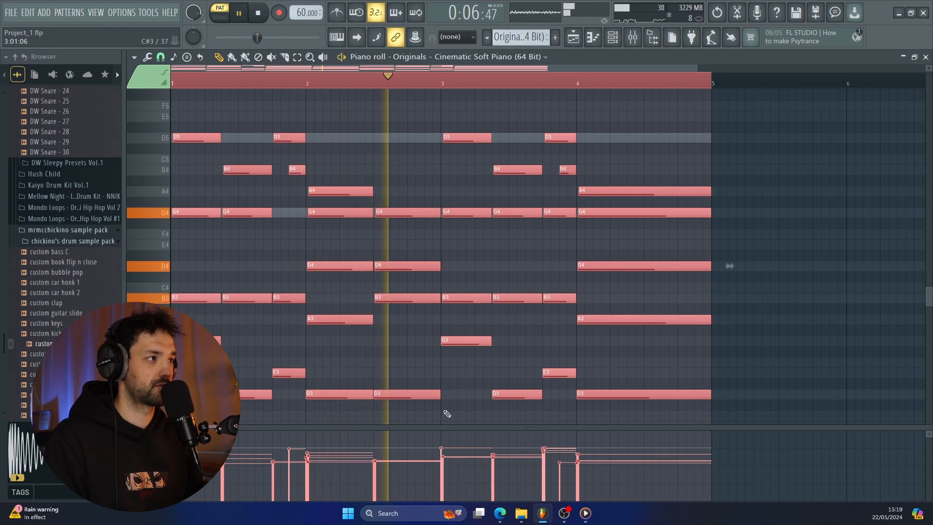
key("space")
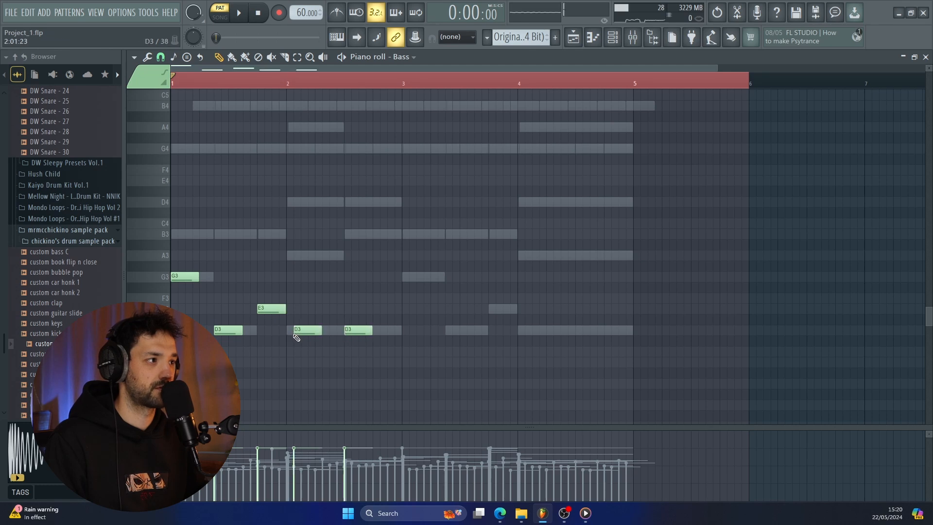
Select all bass notes, extend them to match the chords' lowest notes across four bars, and play the pattern.
left_click_drag(554, 354, 171, 196)
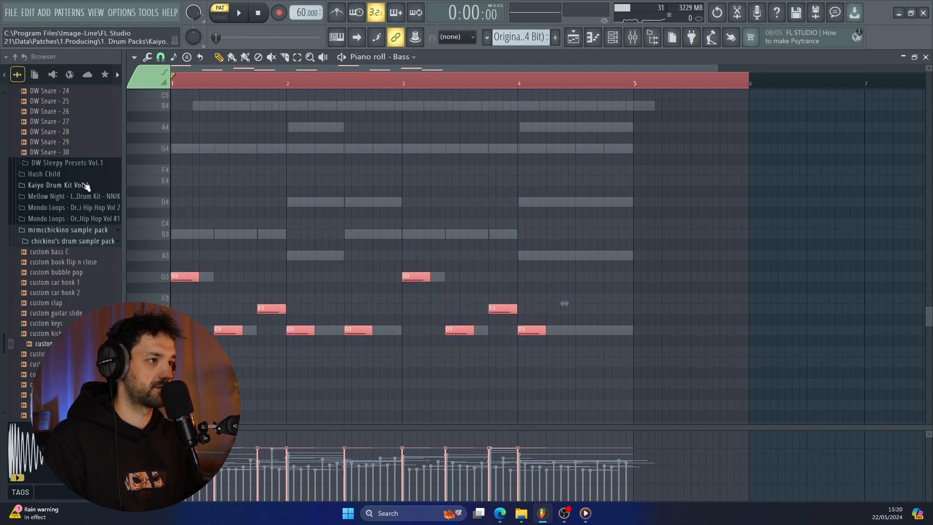
key("space")
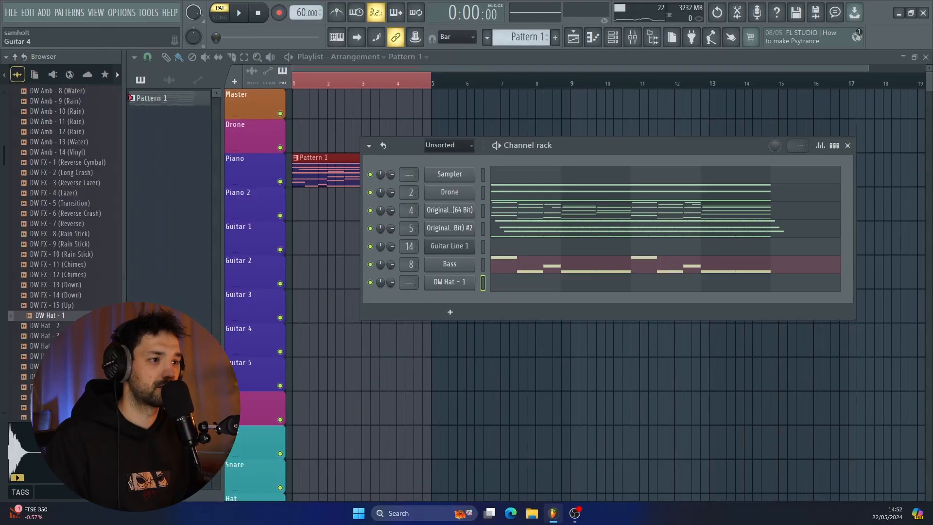
Add the DW Snare - 4 and custom kick 2 samples as new channels beside DW Hat - 1.
scroll(64, 292, "down", 5)
left_click(68, 251)
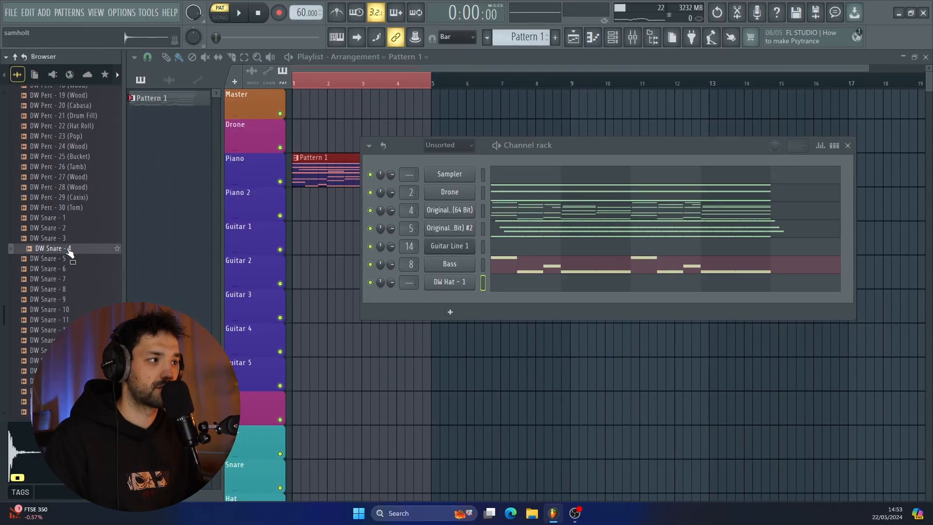
left_click_drag(68, 251, 465, 301)
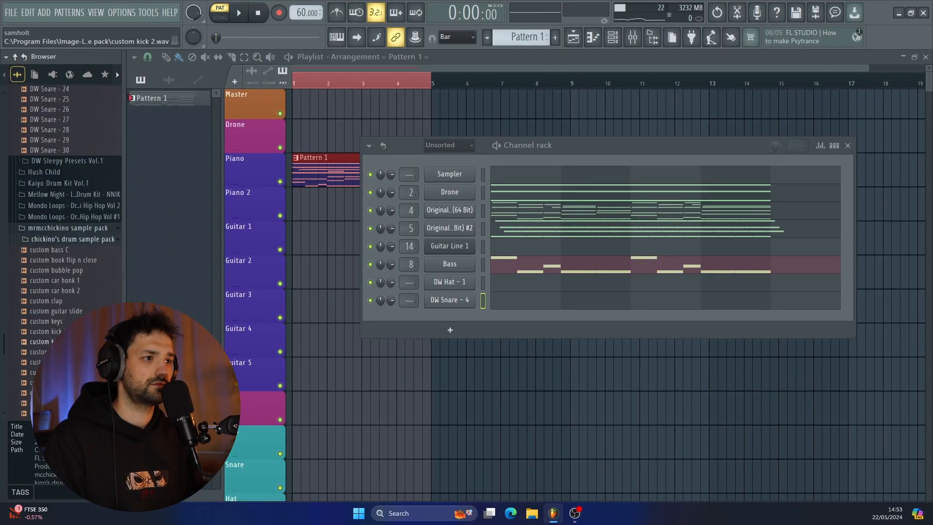
left_click(58, 342)
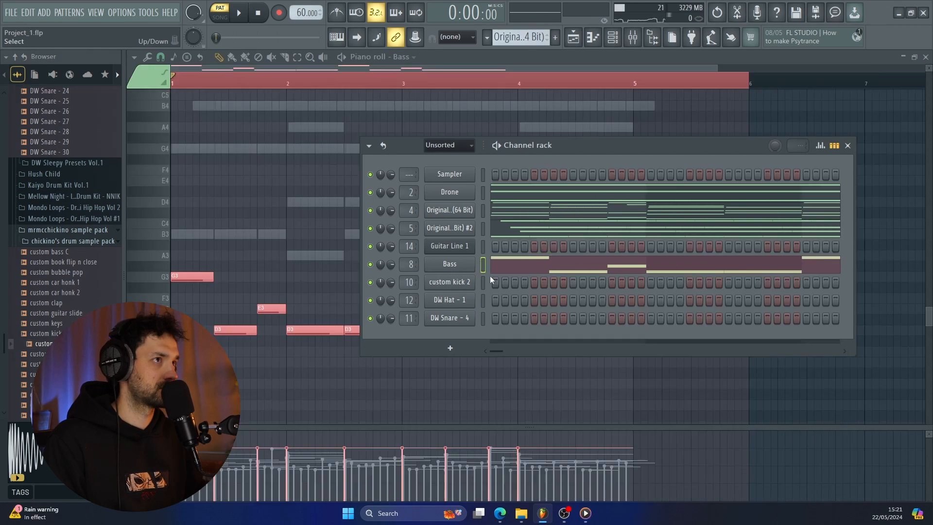
Program kick hits on steps 1, 11, 17, 26 and 27 and snare hits on steps 5, 13, 21 and 29.
left_click(534, 318)
left_click(592, 283)
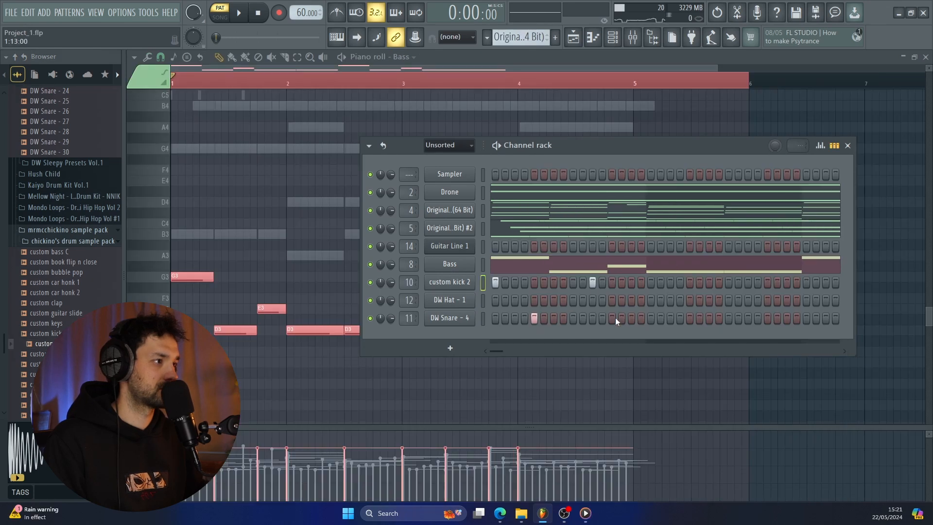
left_click(612, 318)
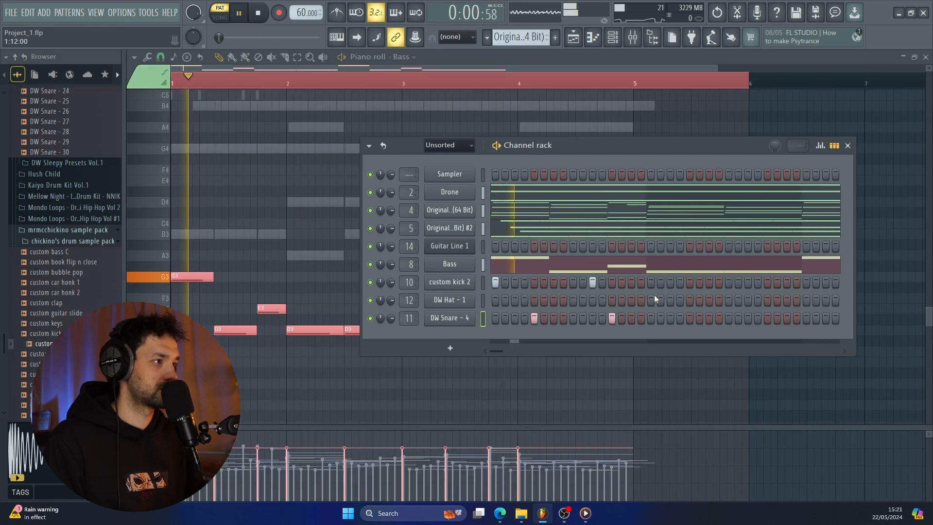
left_click(650, 282)
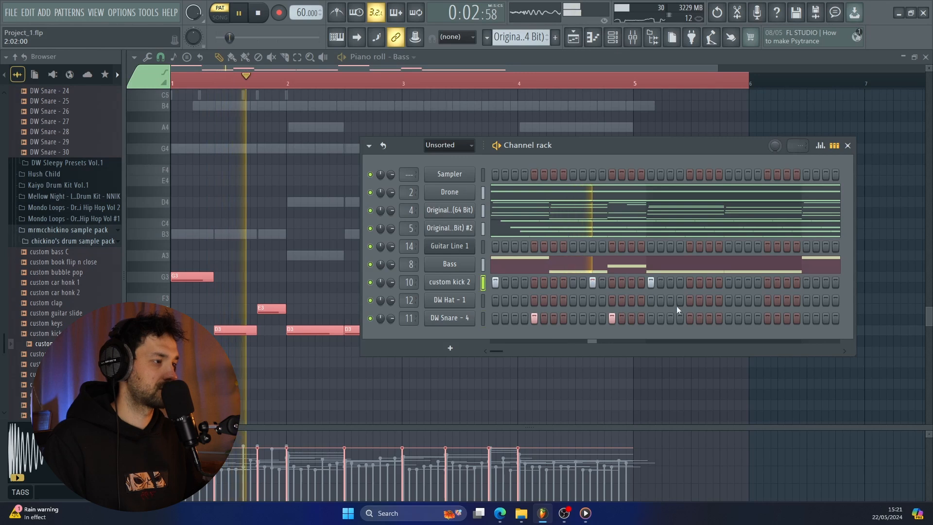
left_click(689, 319)
left_click(738, 282)
left_click(748, 282)
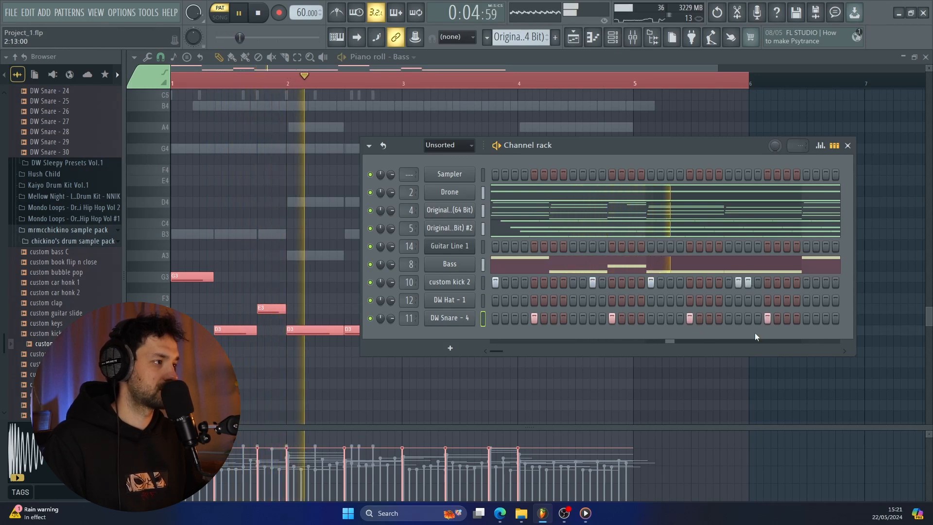
Continue the beat with kick hits on steps 33 and 43 and snare hits on steps 37, 45 and 53.
left_click_drag(497, 351, 506, 352)
left_click(574, 282)
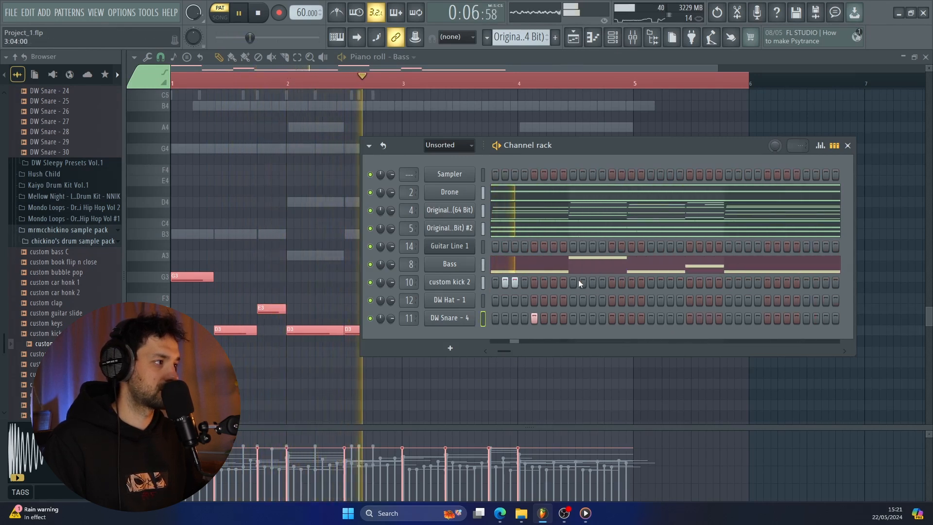
left_click(612, 318)
left_click(670, 282)
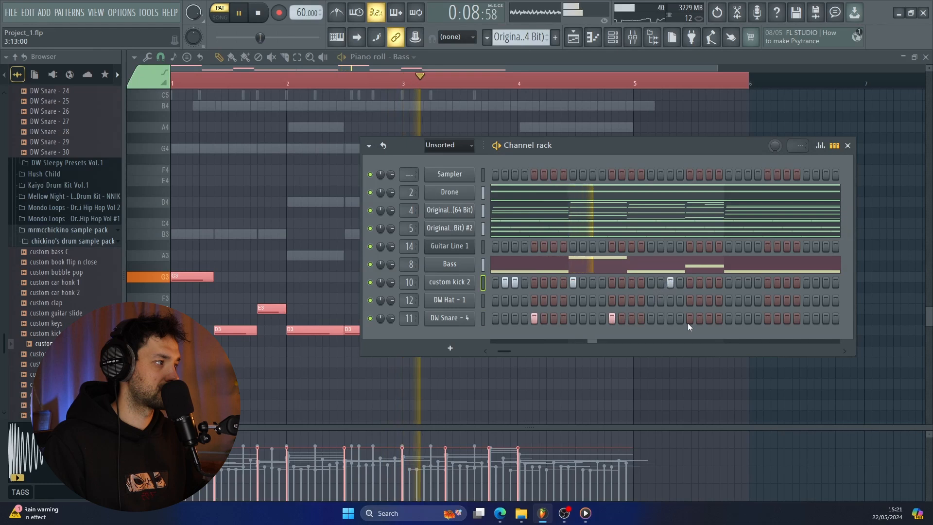
left_click(689, 318)
left_click(767, 318)
Complete the fourth bar with kick hits on steps 58, 59 and 63 and a snare hit on step 61.
left_click_drag(505, 350, 511, 350)
left_click(690, 285)
left_click(698, 283)
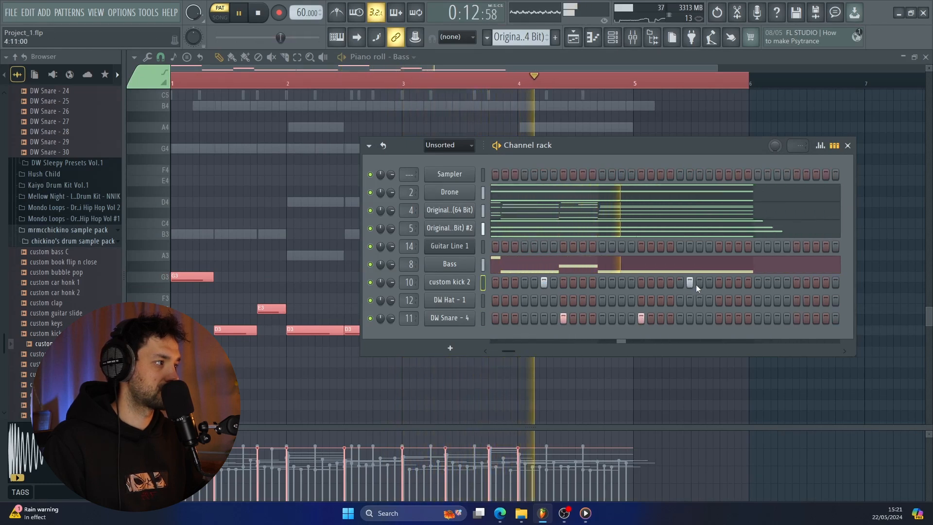
left_click(719, 319)
left_click(736, 284)
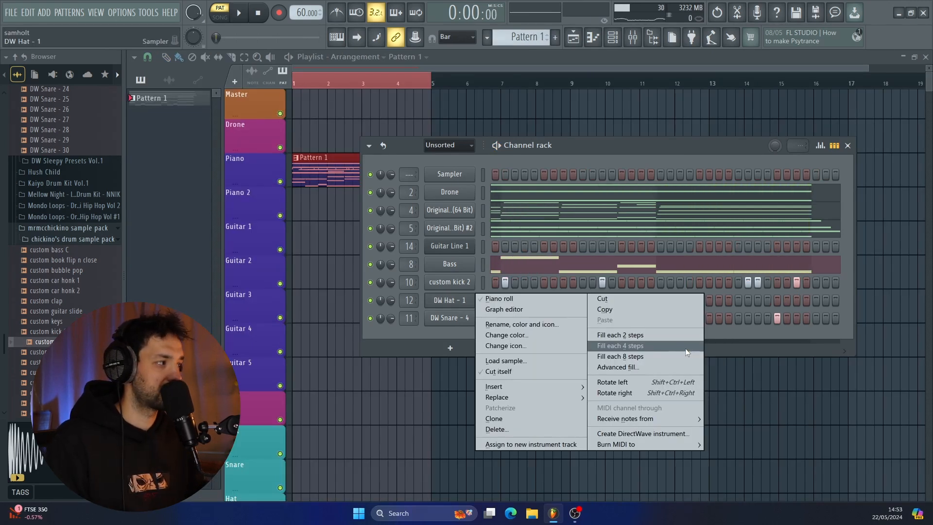
Fill DW Hat - 1 on every fourth step and copy all its hits two steps further to double the pattern.
left_click(686, 348)
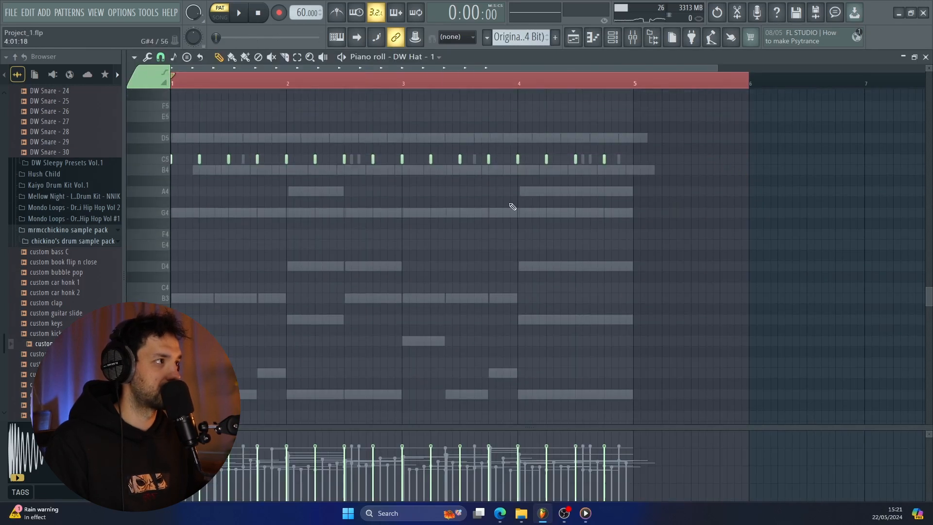
left_click_drag(673, 186, 170, 93)
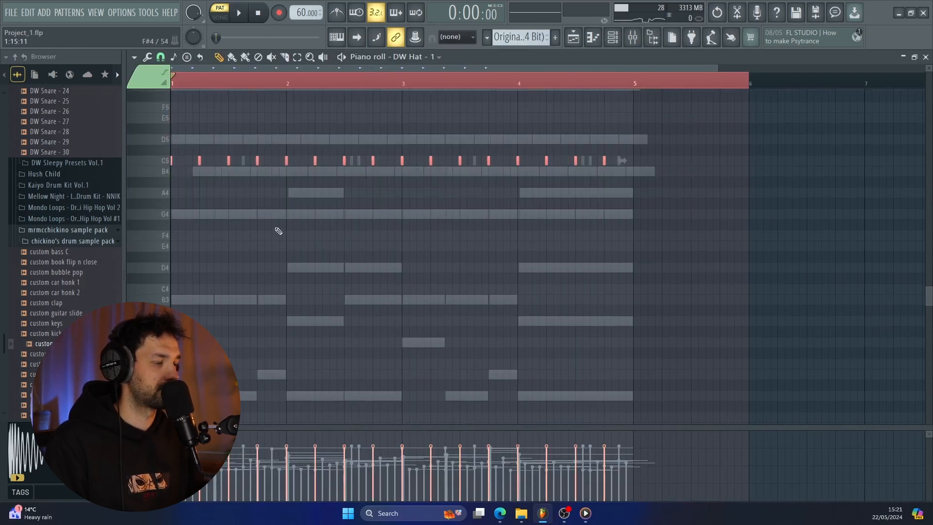
key("space")
scroll(222, 204, "up", 3)
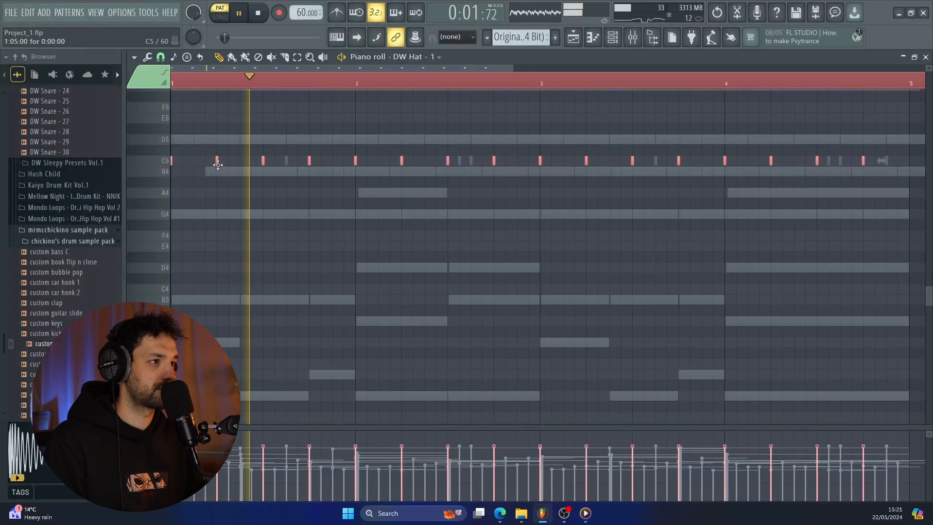
left_click_drag(217, 164, 241, 166)
Lower the velocity of the copied in-between hat hits with level scaling and randomize the velocities of all hat hits.
key("alt+x")
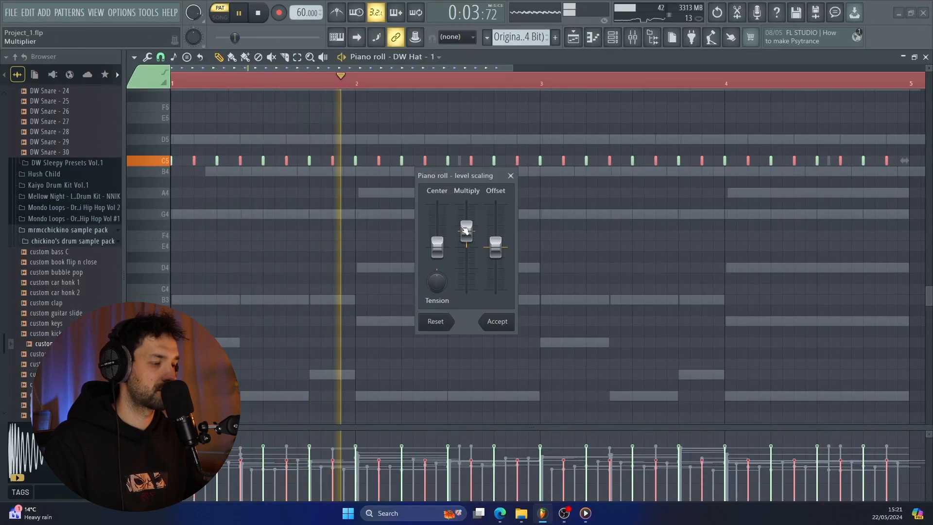
left_click(496, 321)
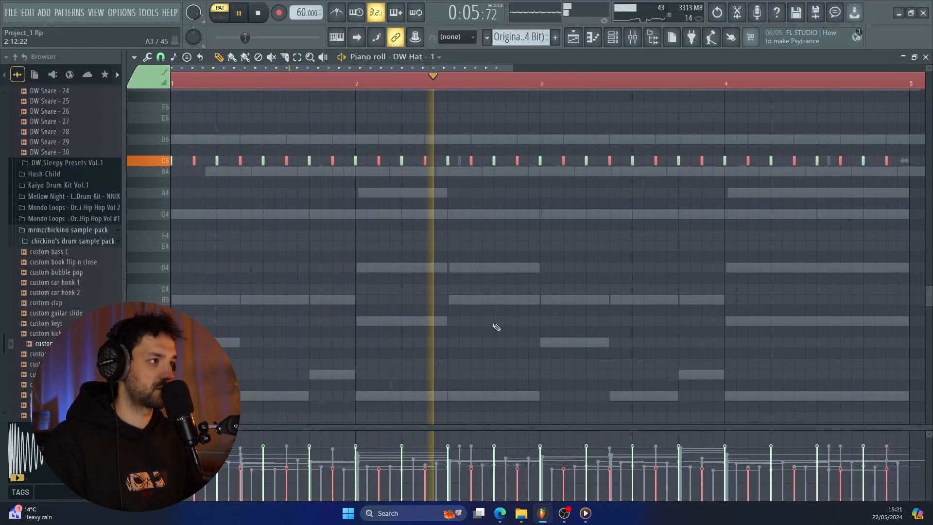
key("alt+r")
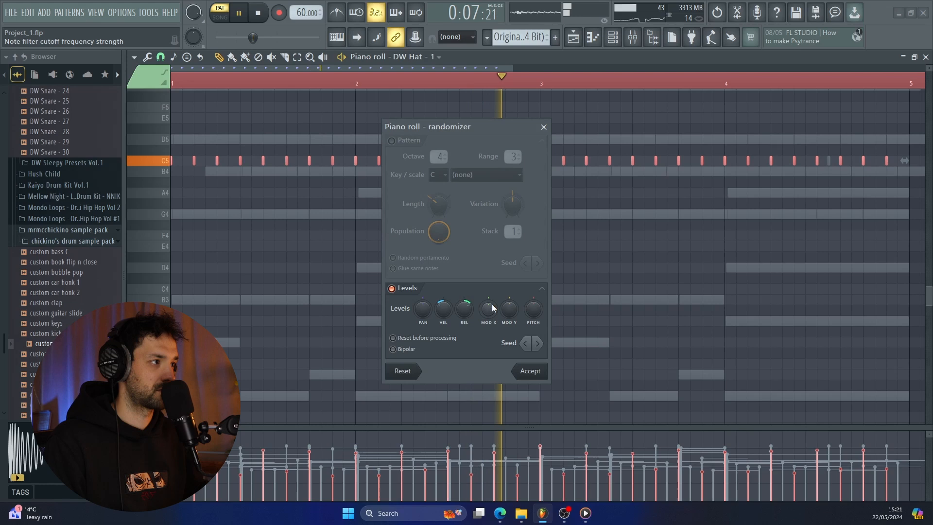
left_click(520, 371)
scroll(520, 358, "down", 2)
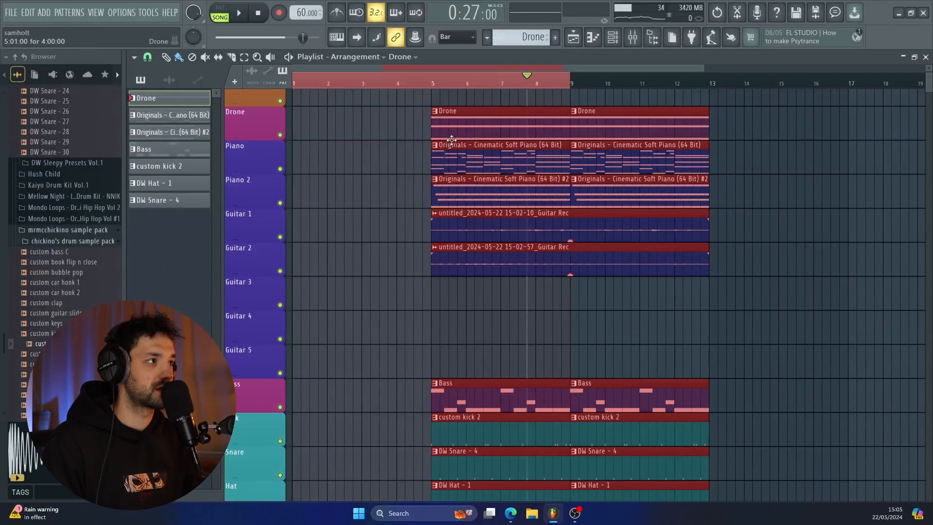
Copy the first Drone, Piano, Piano 2 and Guitar 1 clips into bars 1 to 4 as an intro.
left_click_drag(452, 141, 465, 148)
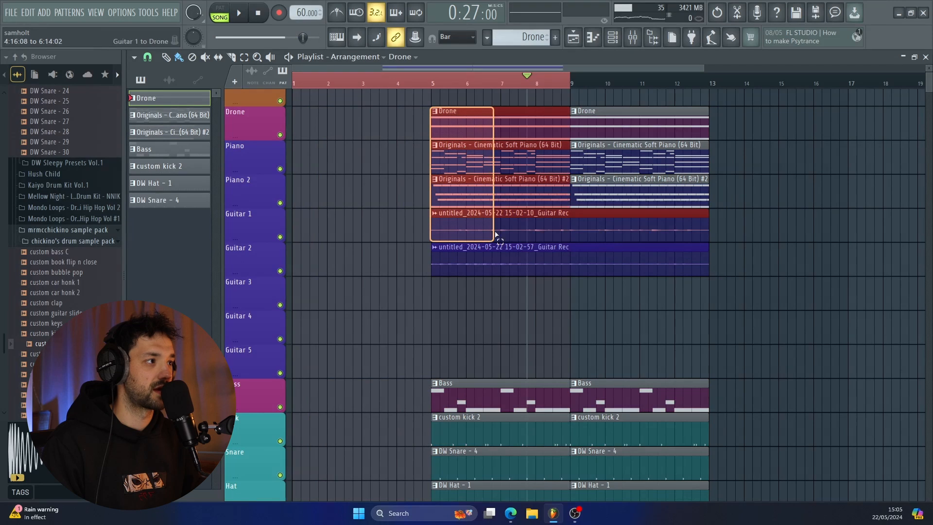
key("ctrl+d")
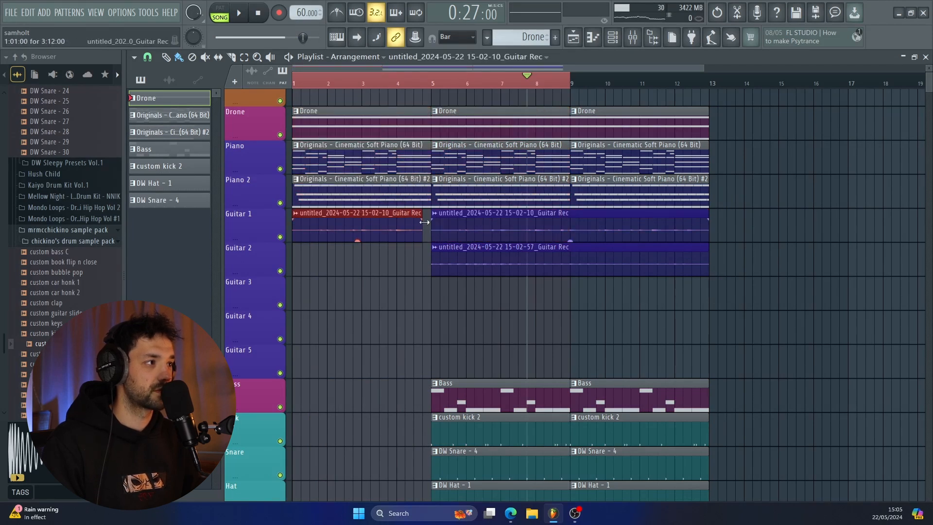
Play the arrangement and make the fade-out of the intro's Guitar 1 clip start slightly earlier in bar 4.
key("space")
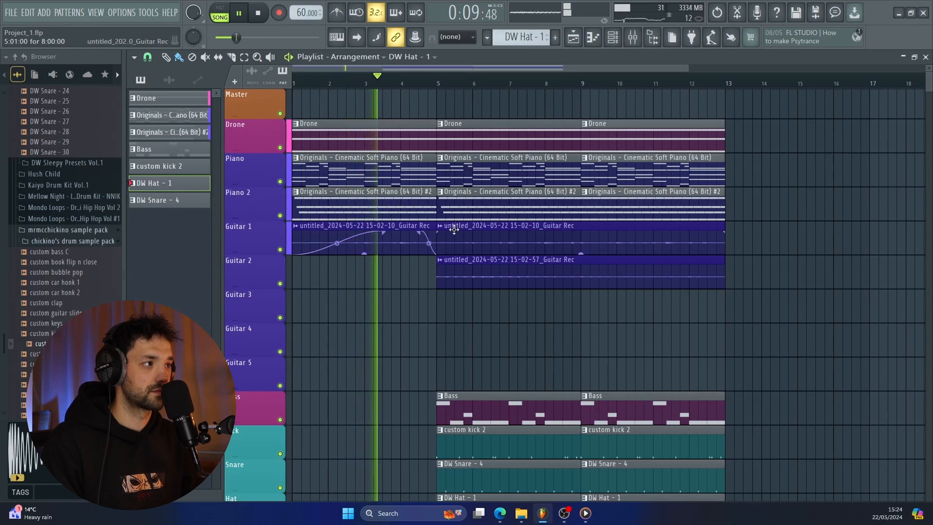
scroll(423, 254, "up", 3)
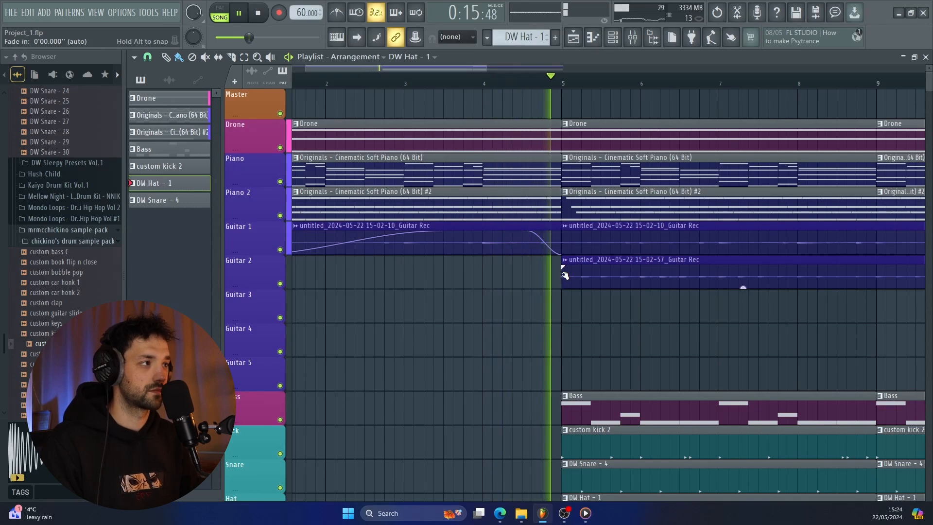
left_click_drag(529, 233, 512, 229)
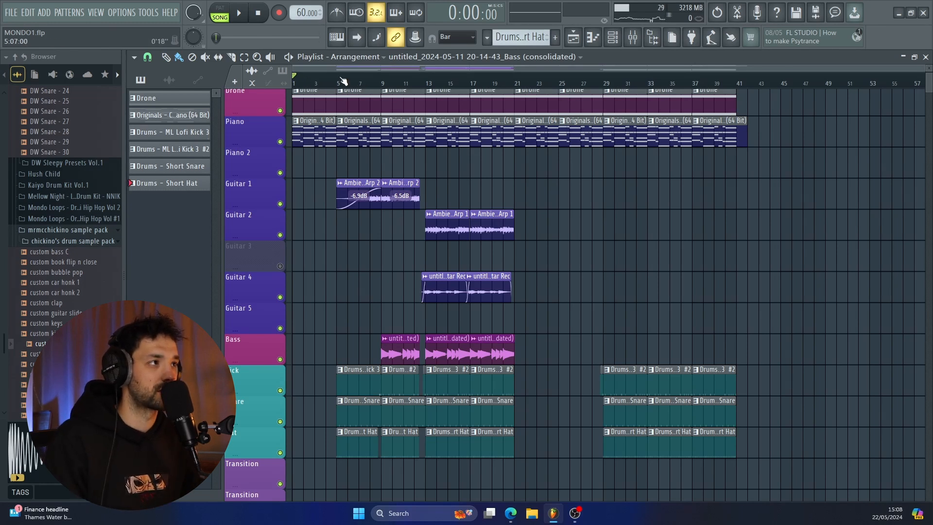
Play the MONDO1 project's arrangement from bar 5.
scroll(339, 86, "up", 3)
key("space")
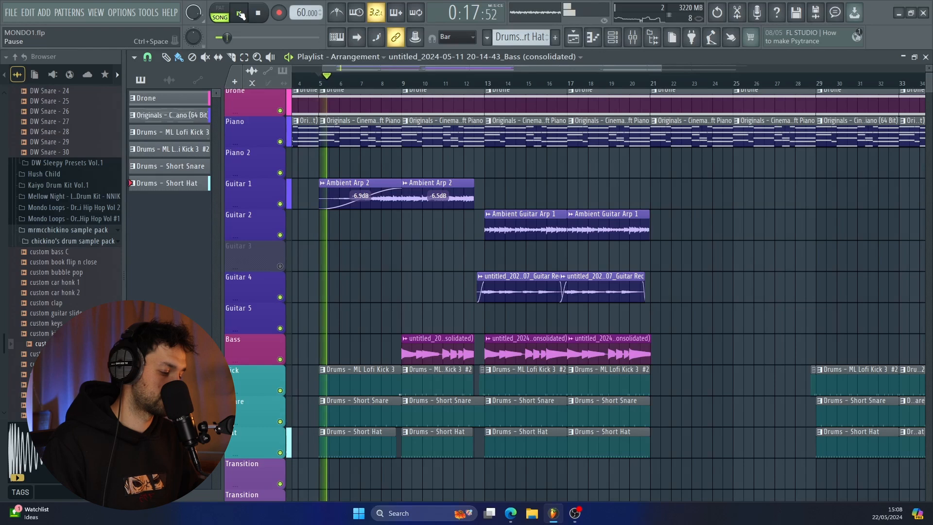